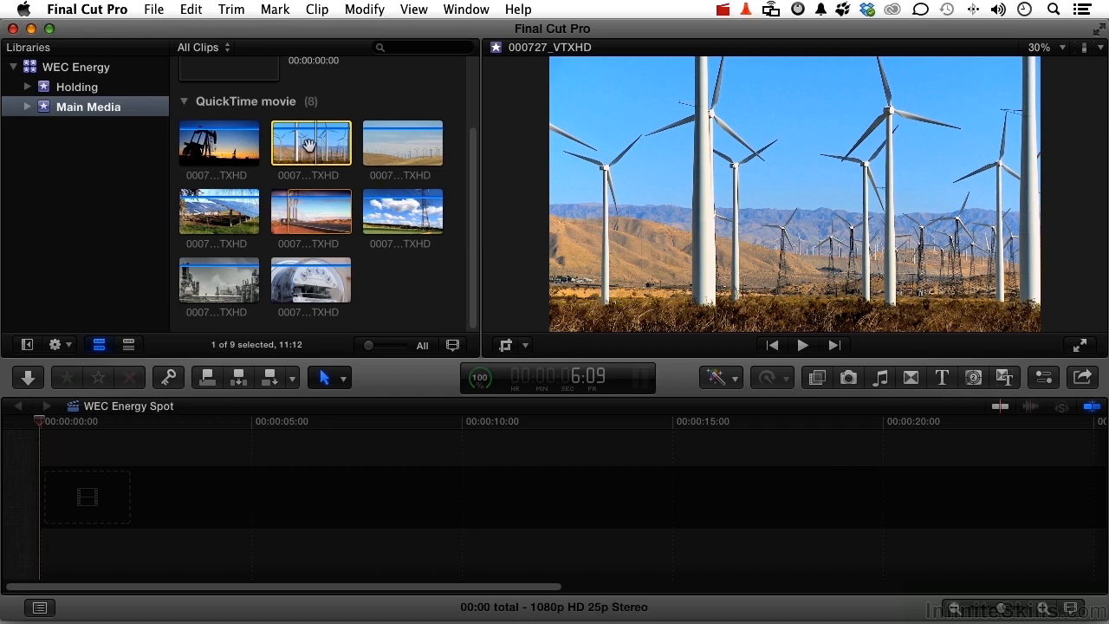
Step: Add the wind turbine clip 000727_VTXHD to the empty timeline, followed by the oil refinery clip 000740_VTXHD
left_click_drag(312, 145, 276, 486)
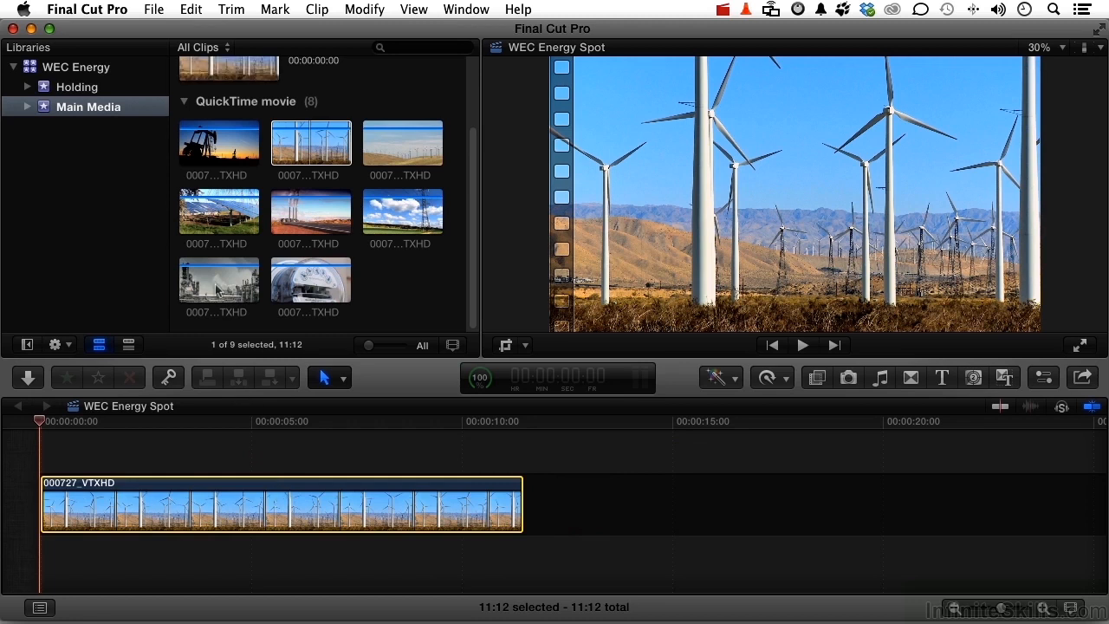
left_click(217, 291)
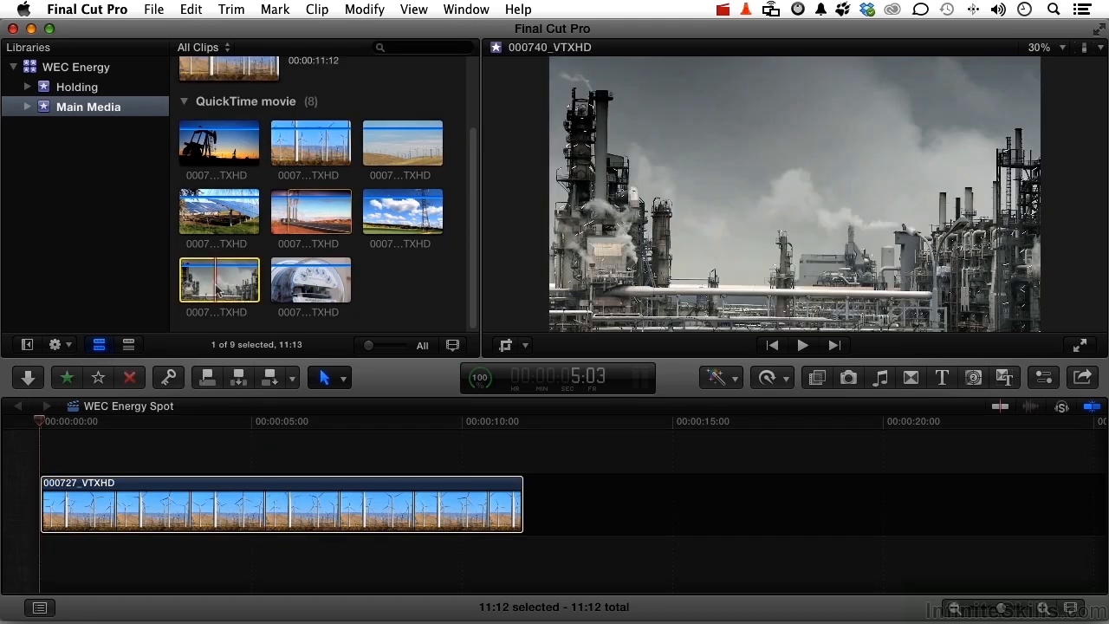
left_click_drag(227, 288, 694, 486)
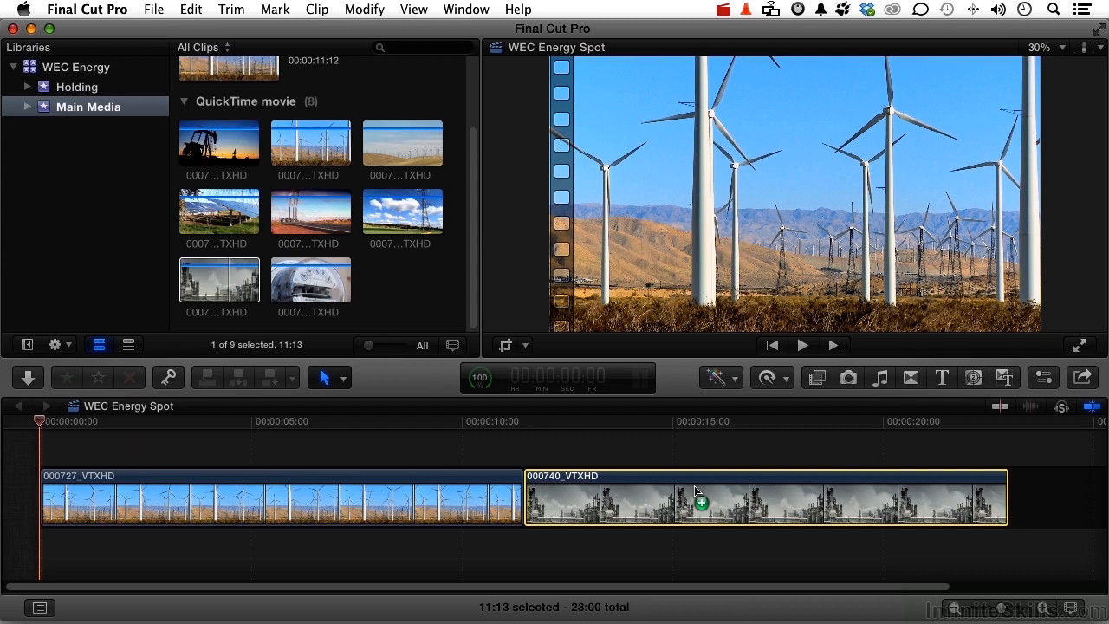
Step: Play the project from 8:02 across the cut between the two clips, pausing along the way and stopping at about 12:21
left_click(381, 424)
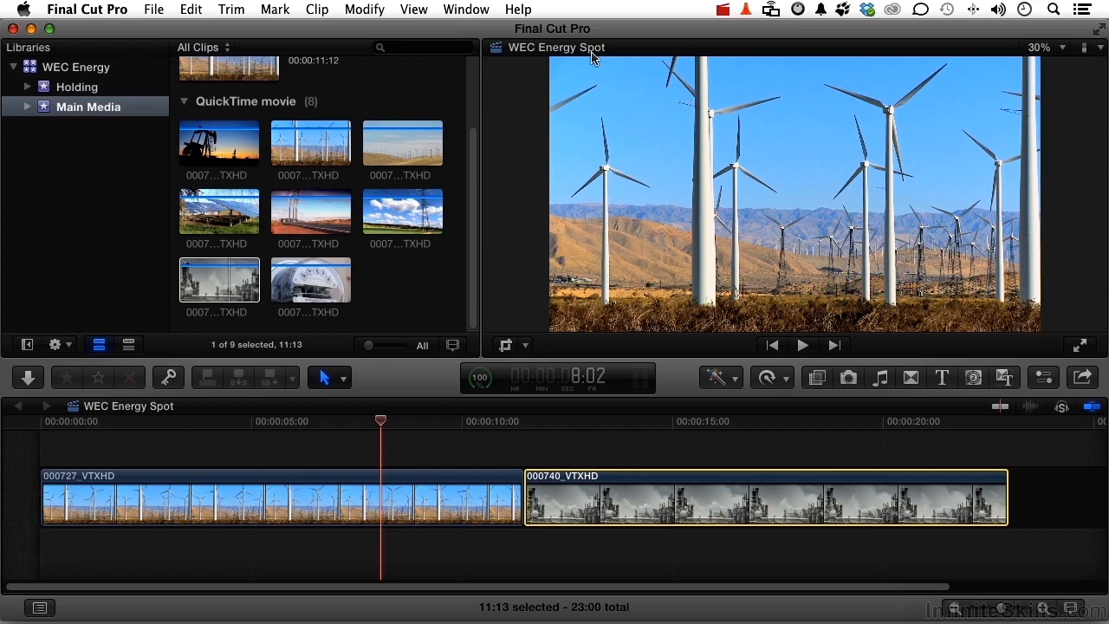
key("space")
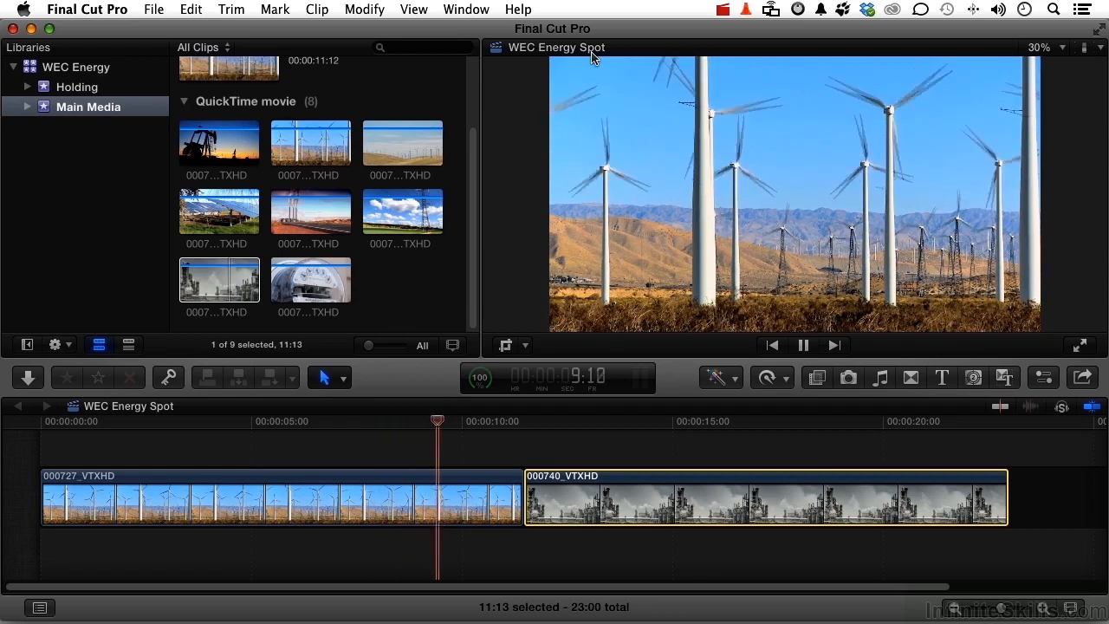
key("space")
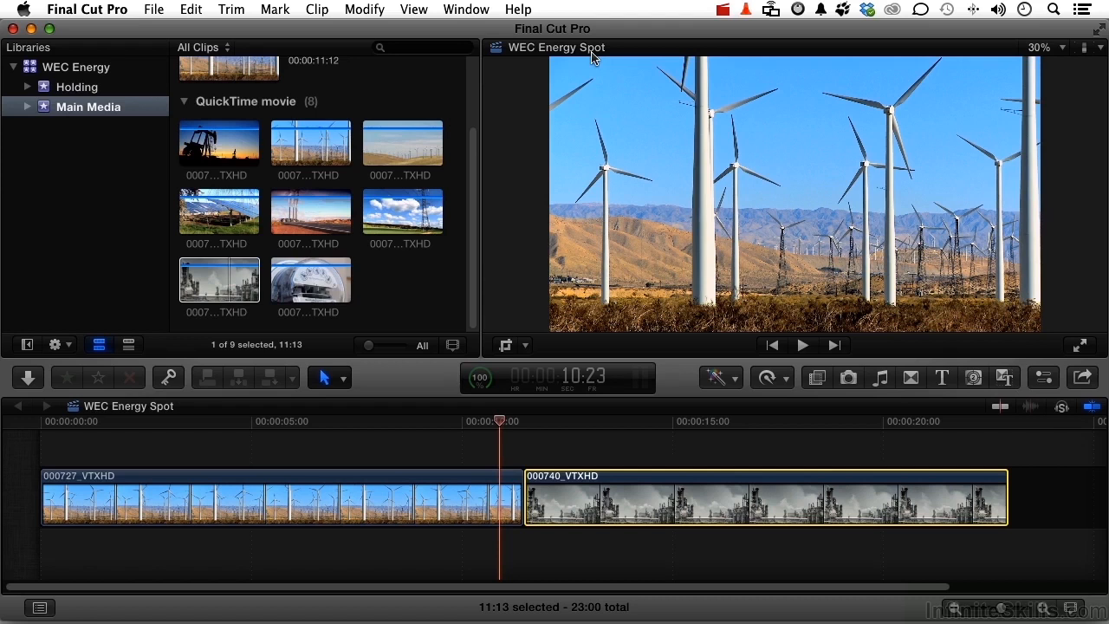
key("space")
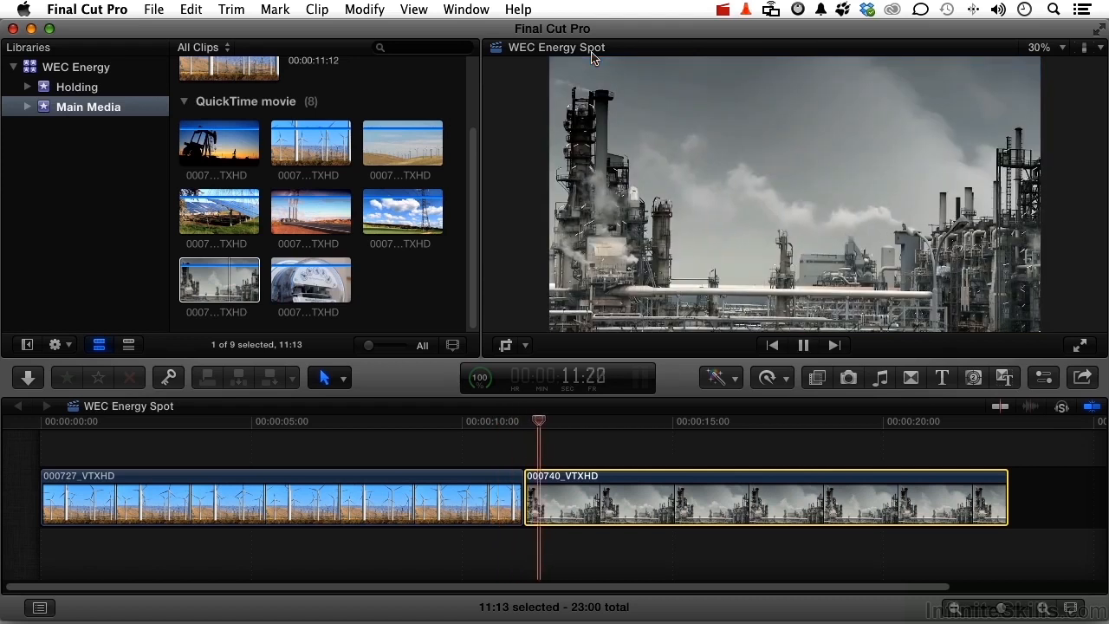
key("space")
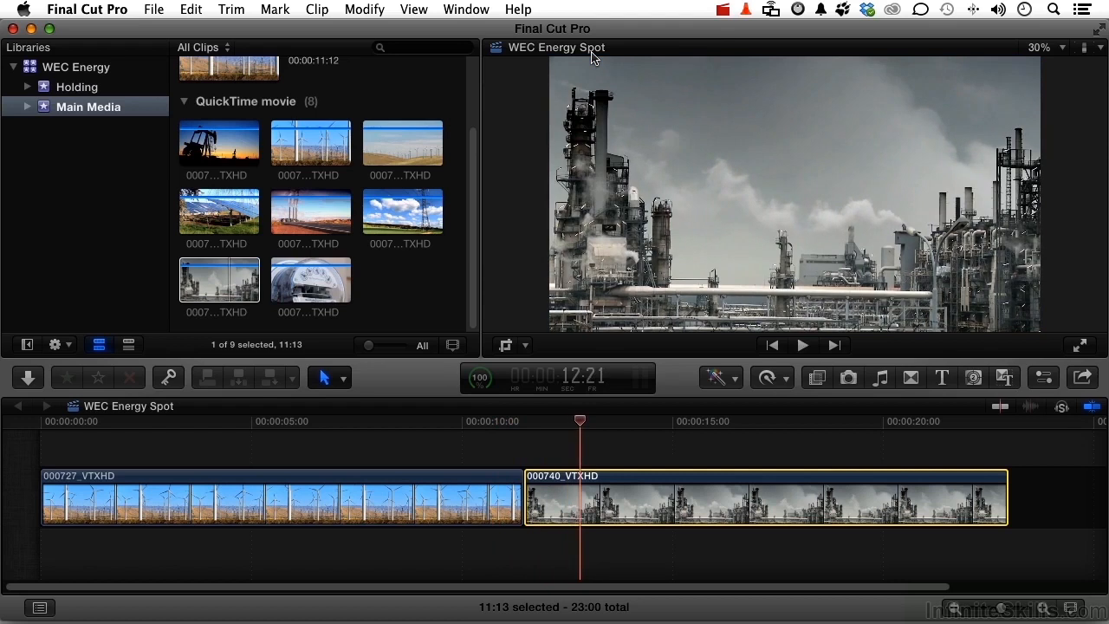
Step: Play the project in reverse to 8:02, stop, and play it forward at increasing speed to the end
key("j")
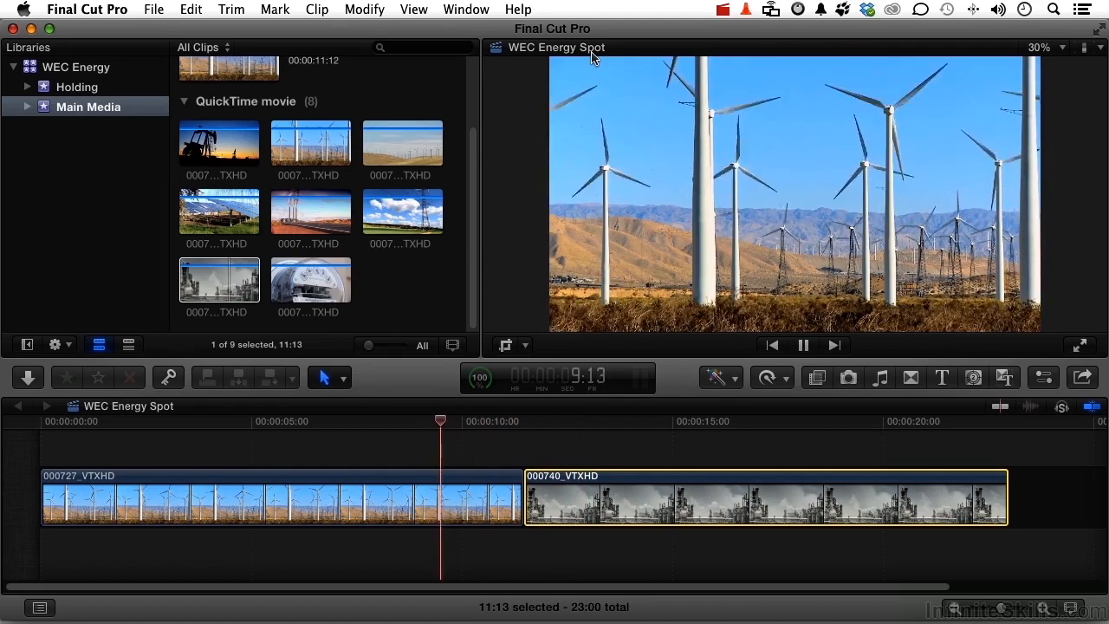
key("space")
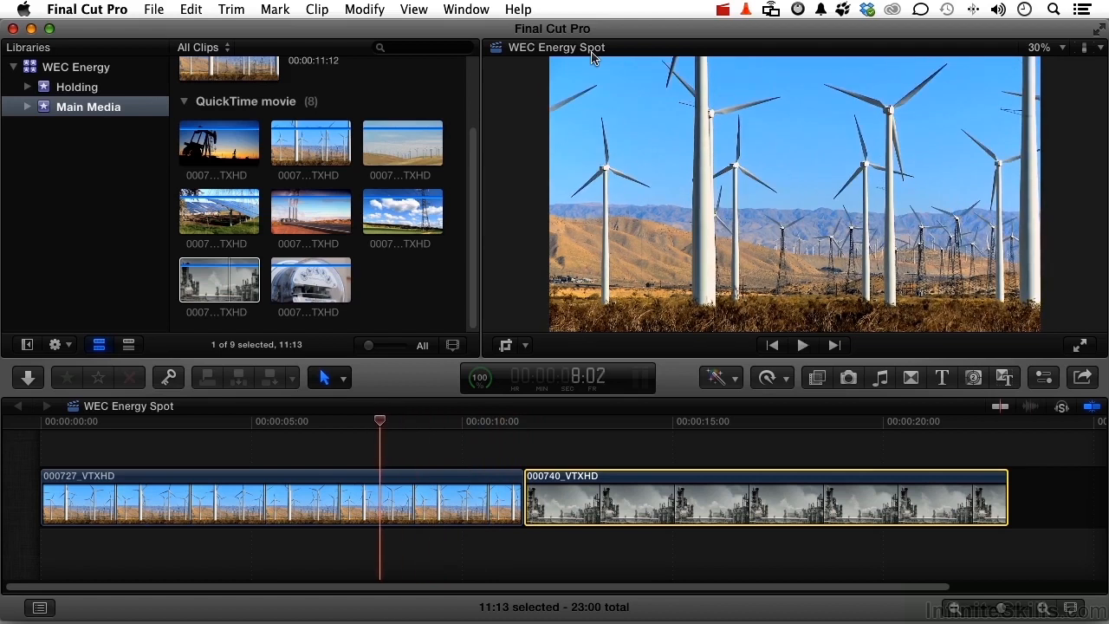
key("space")
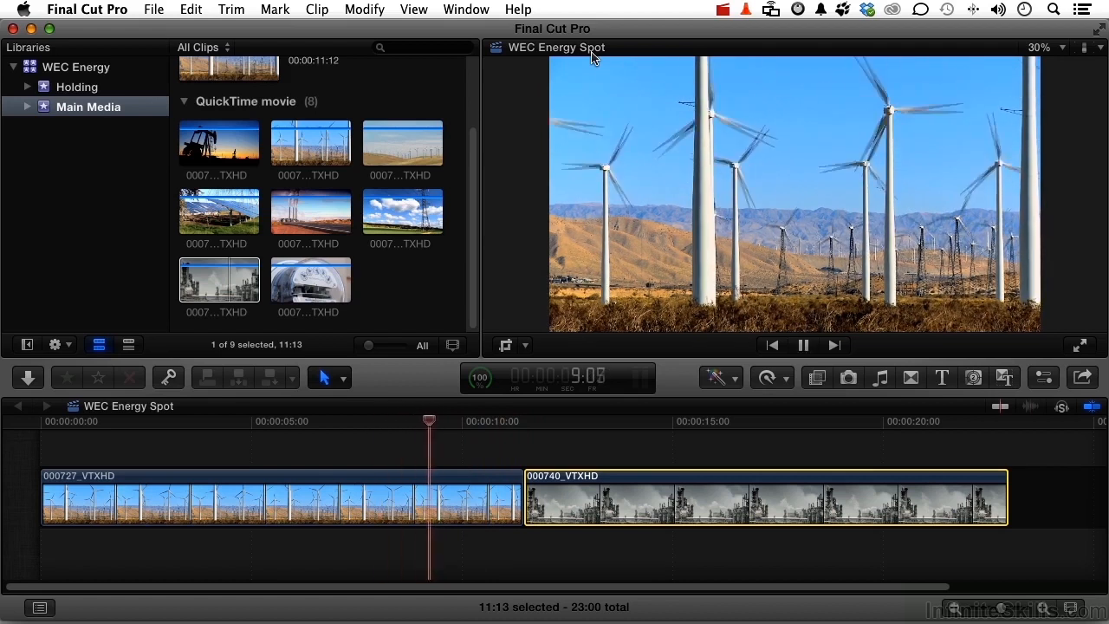
key("l")
key("l")
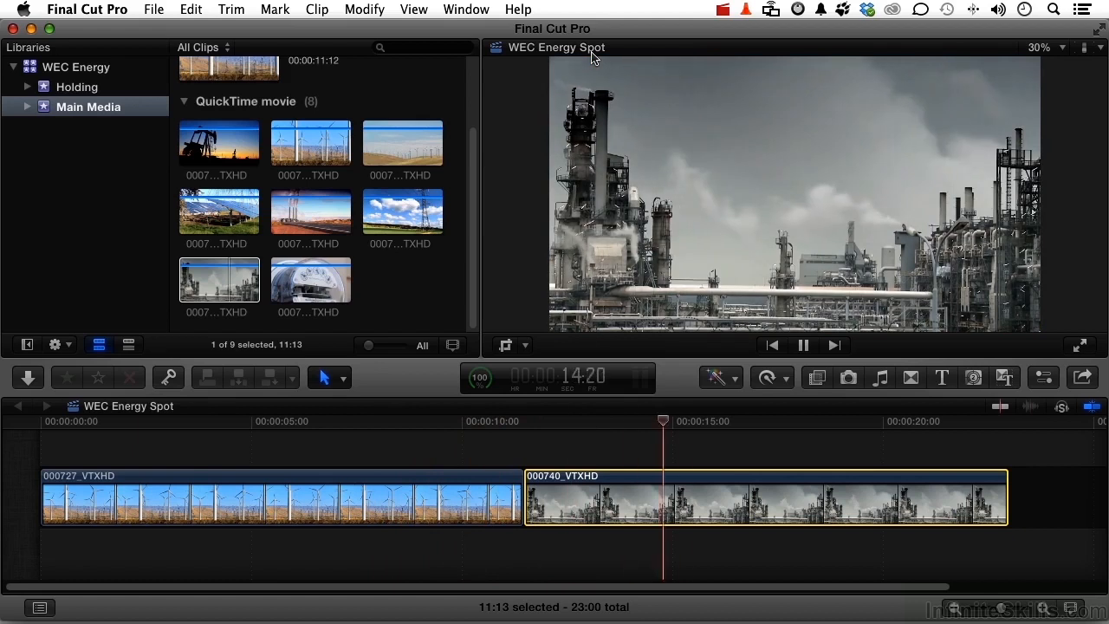
key("l")
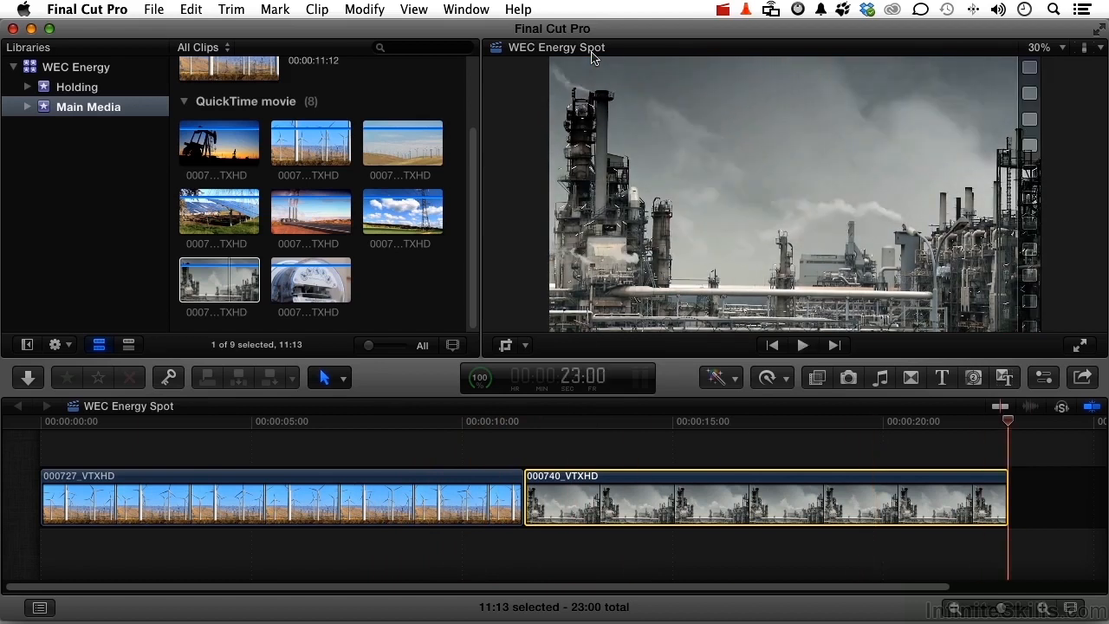
Step: Play backward from the project's end at increasing speed and stop at about 16:01 in the refinery clip
key("j")
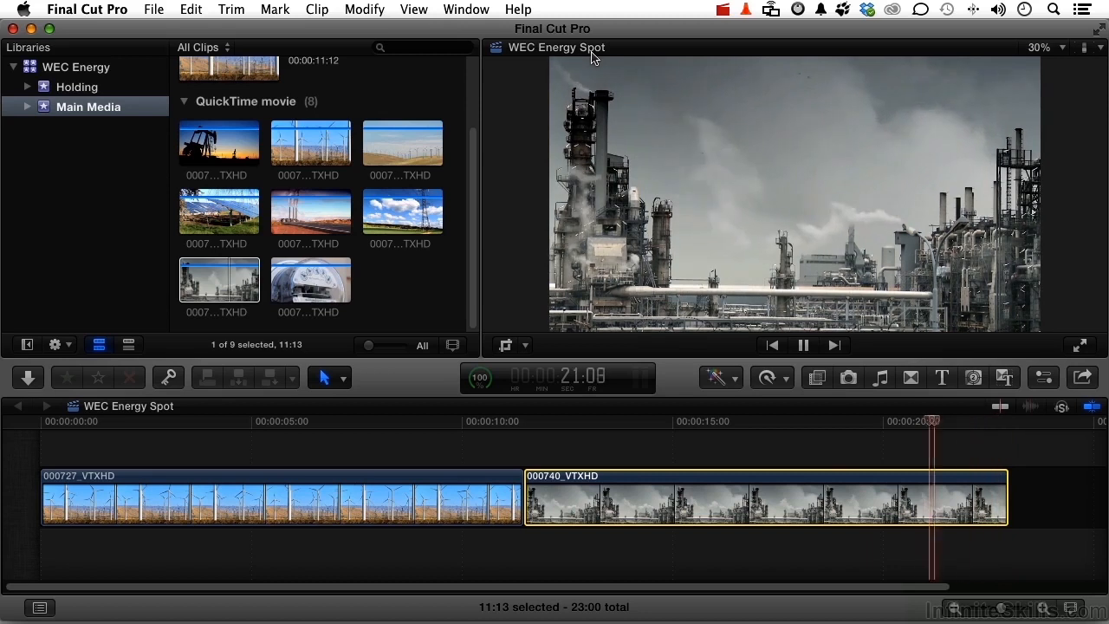
key("j")
key("j")
key("k")
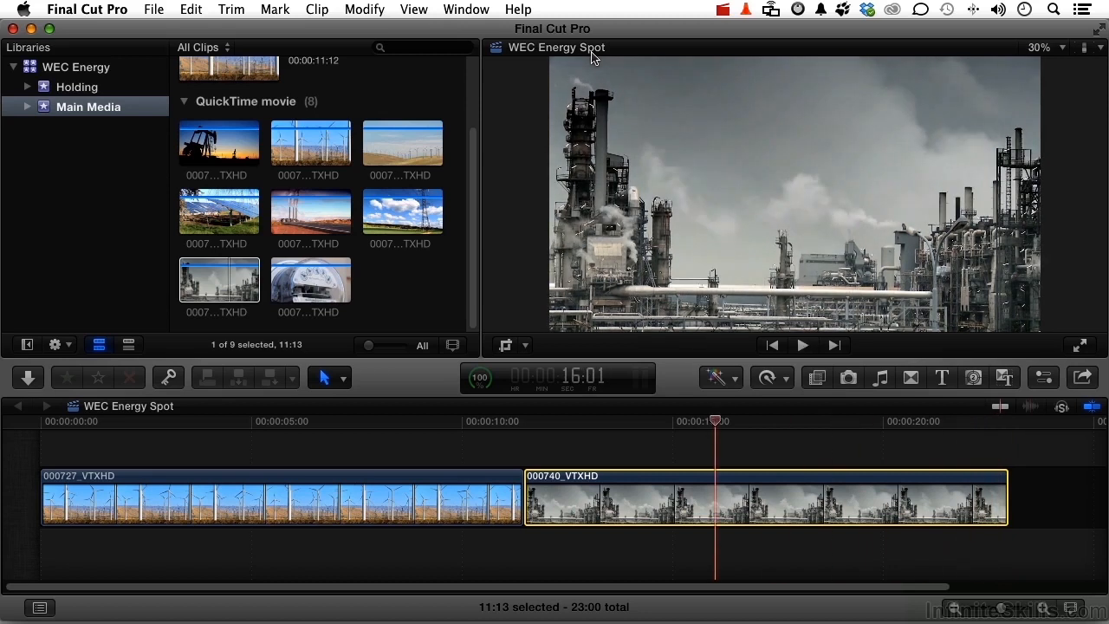
Step: Step the playhead frame by frame backward, forward and backward again within the refinery clip, ending at 15:18
key("Left")
key("Left")
key("Left")
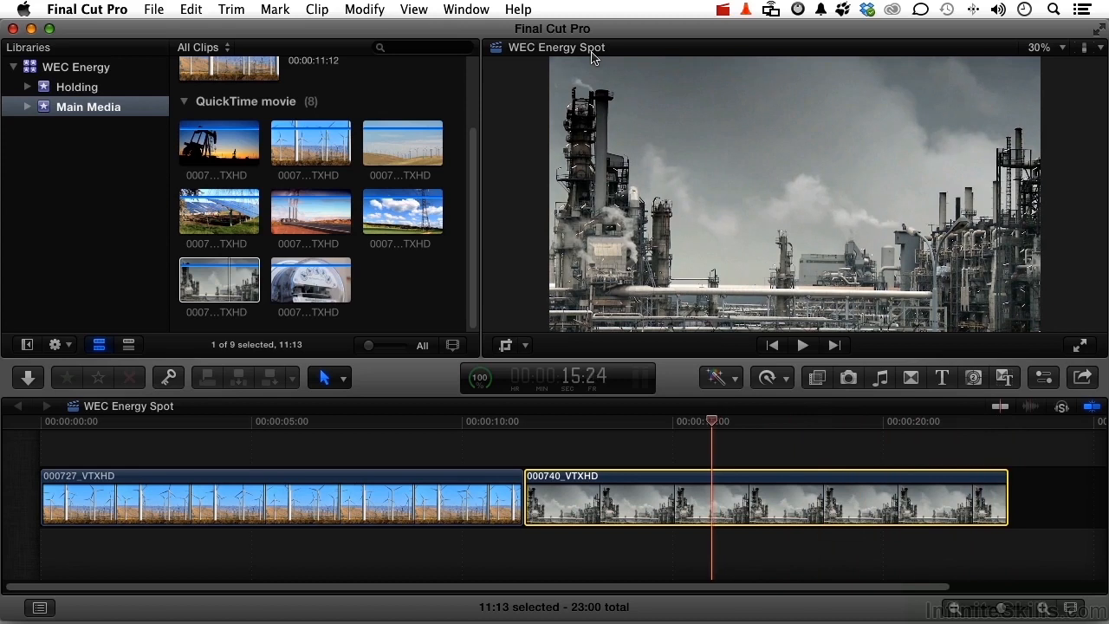
key("Left")
key("Left")
key("Left")
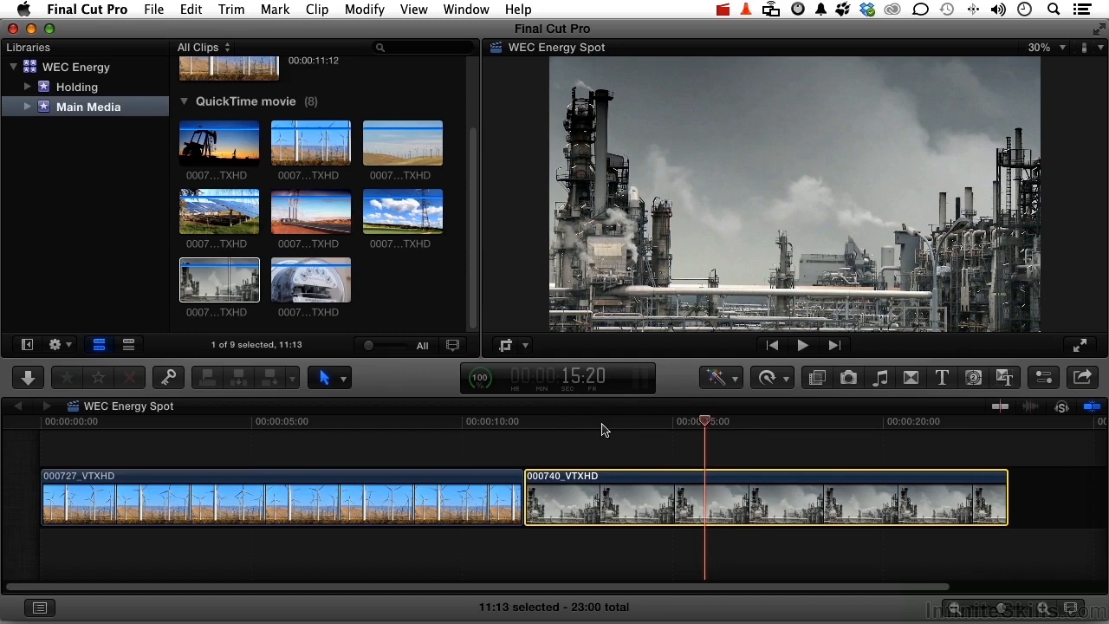
key("Right")
key("Right")
key("Right")
key("Right")
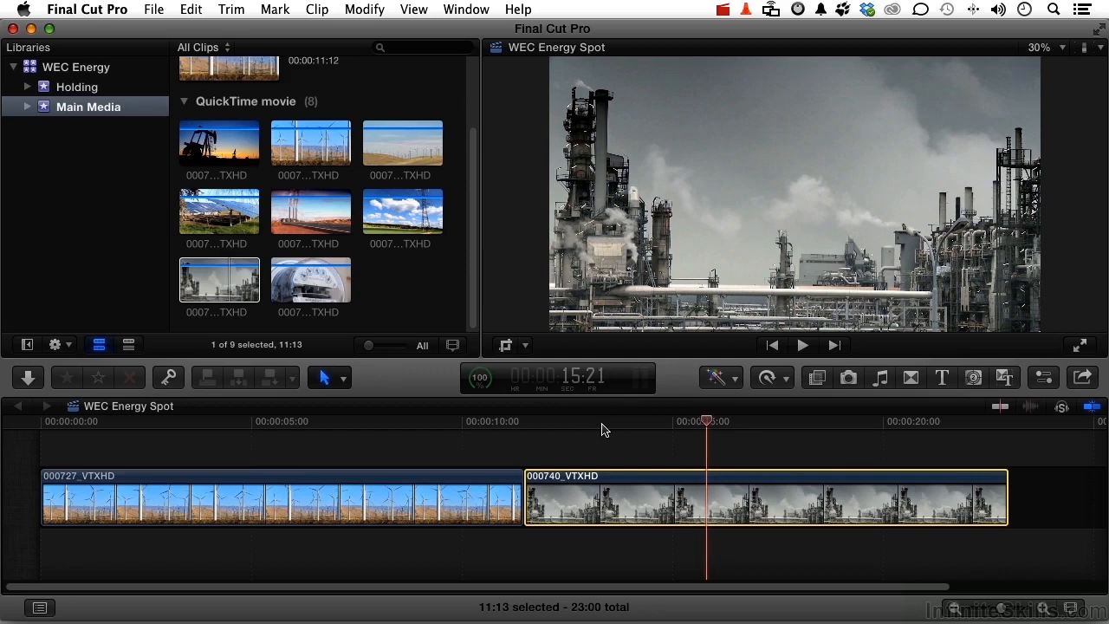
key("Right")
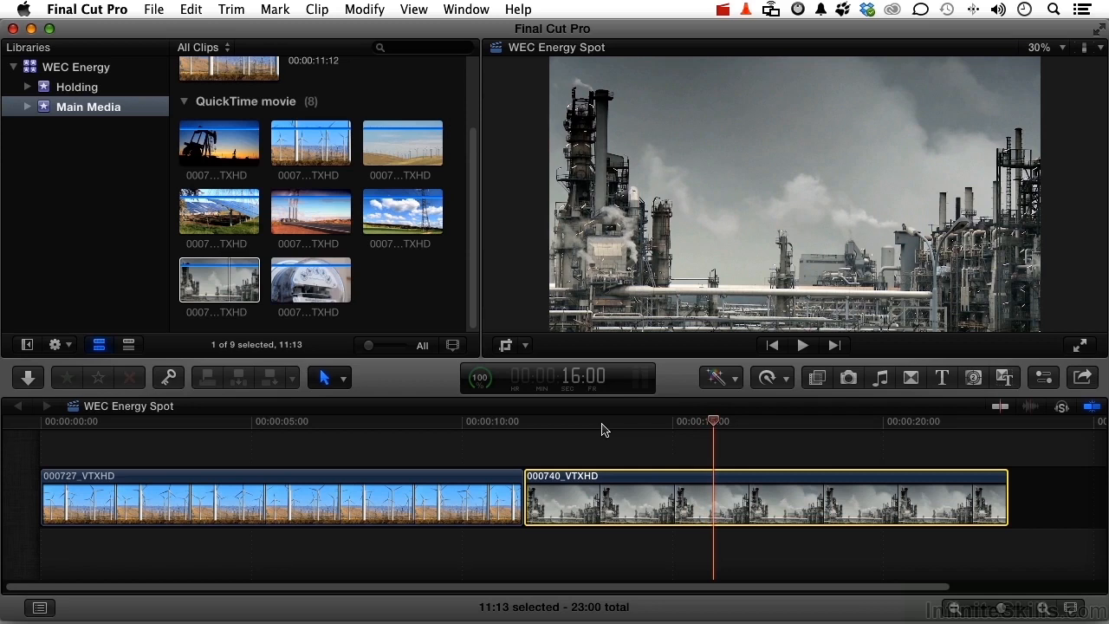
key("Left")
key("Left")
key("Left")
key("Left")
key("Left")
key("Left")
key("Left")
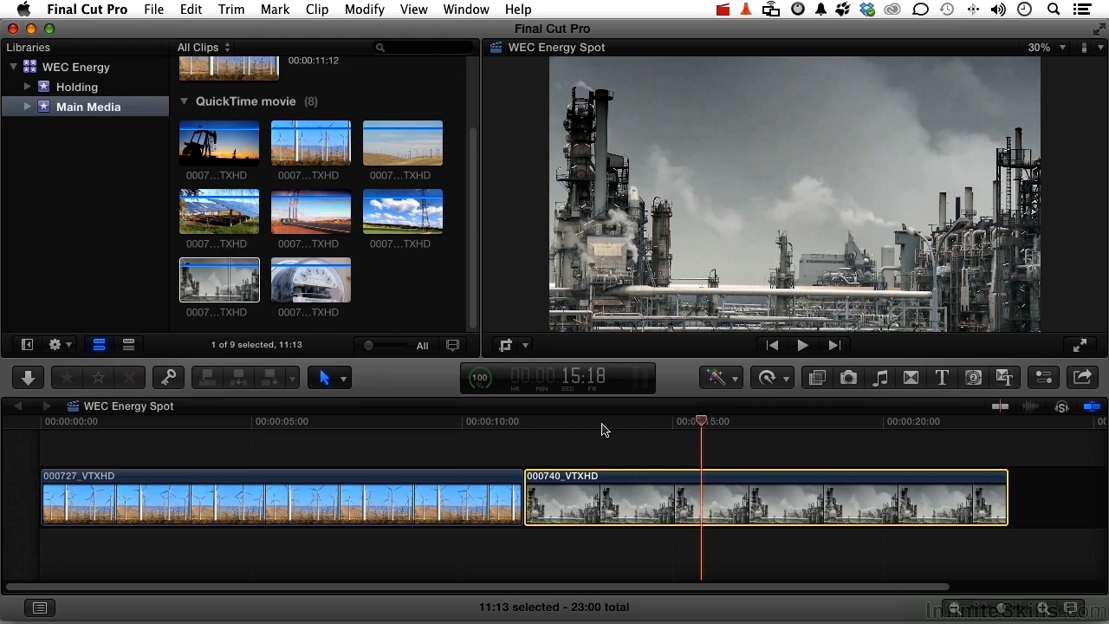
Step: Jump the playhead back and forth between the edit points, and to the project's very start and end
key("Up")
key("Up")
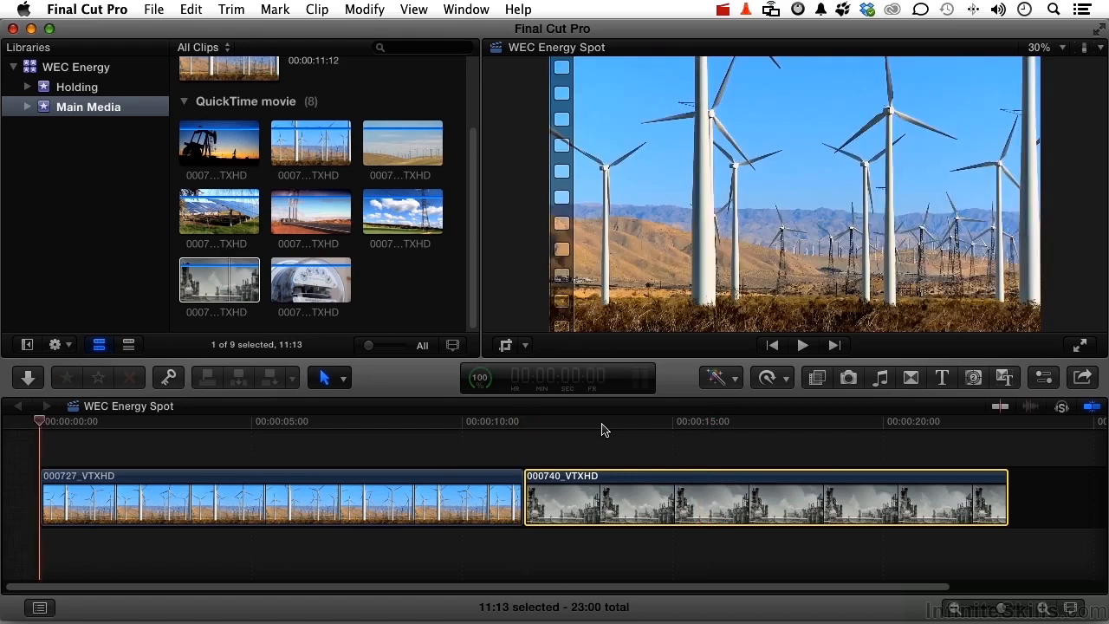
key("Down")
key("Down")
key("Up")
key("Up")
key("Down")
key("Down")
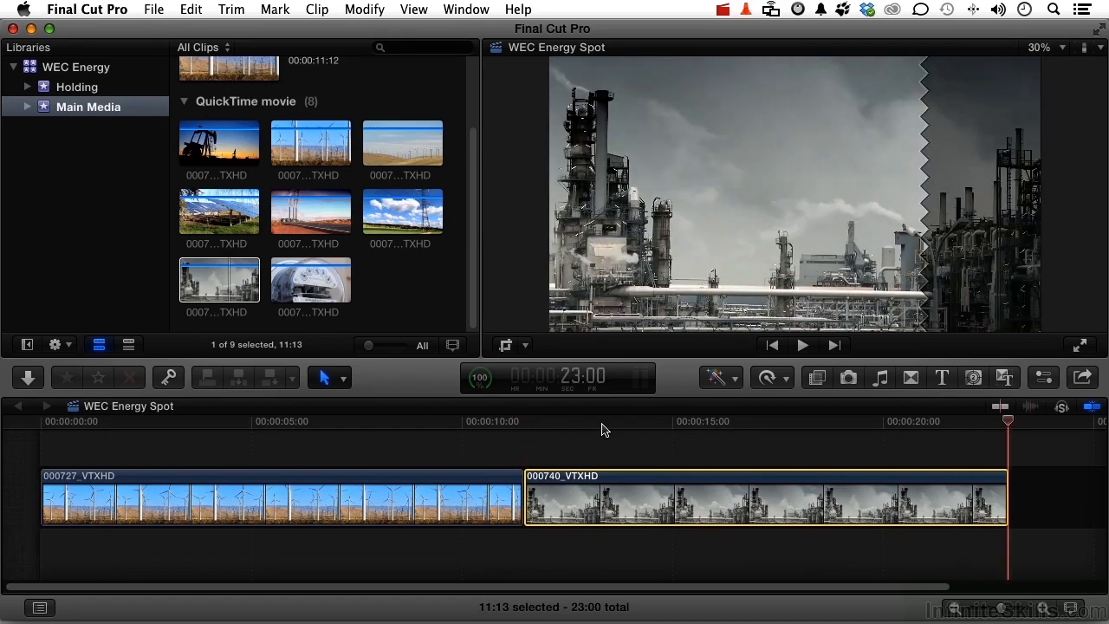
key("Home")
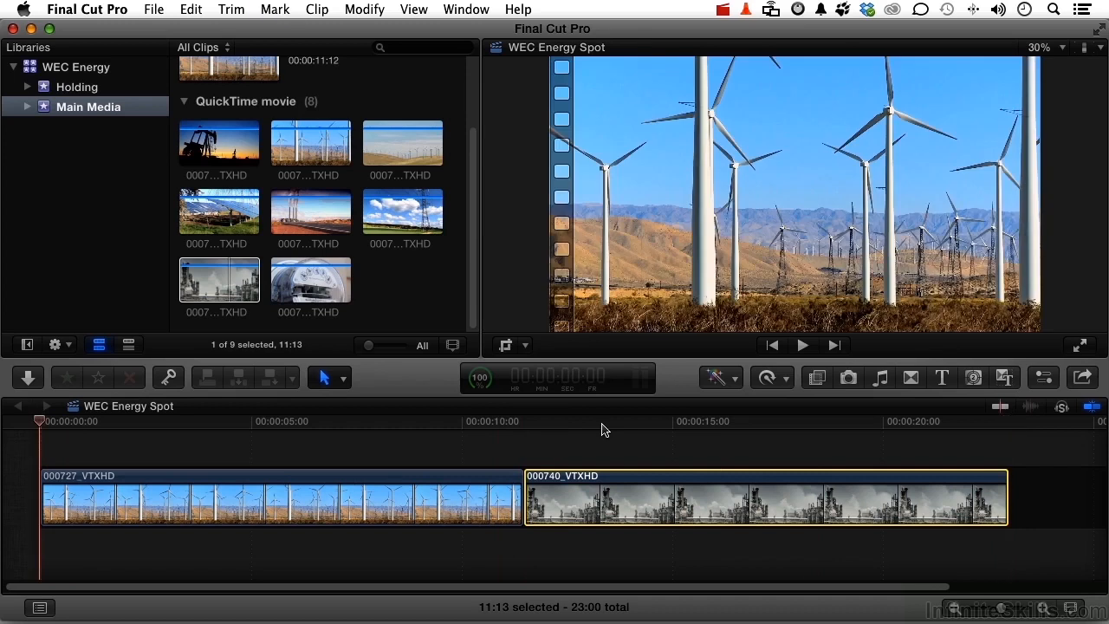
key("End")
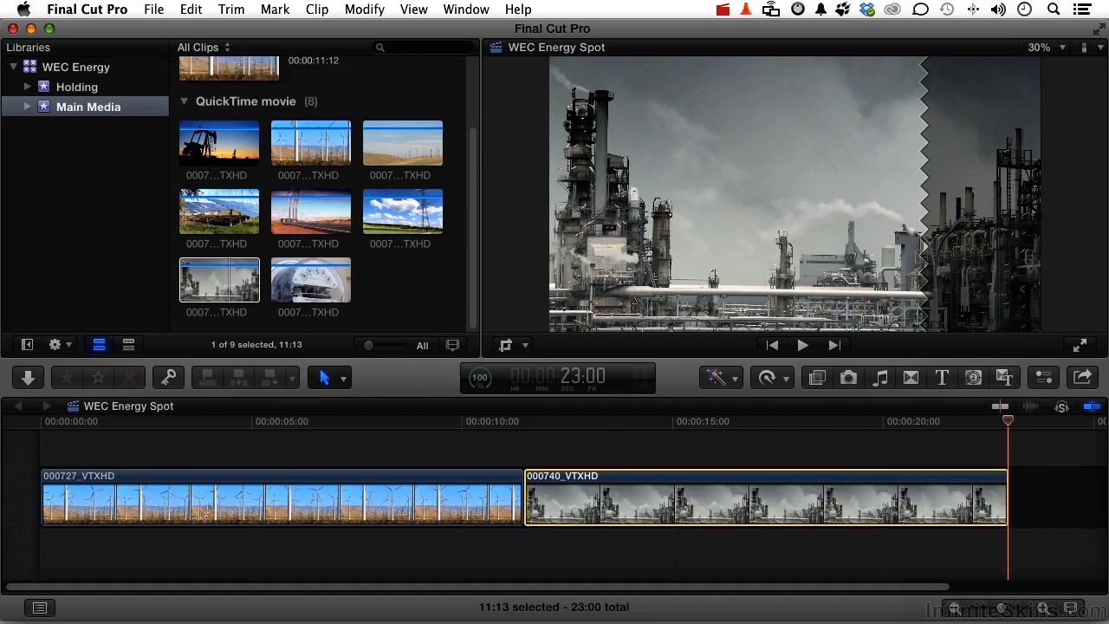
Step: Show the timeline index, go to 000727_VTXHD and 000740_VTXHD from its clip list, and hide the index
left_click(40, 609)
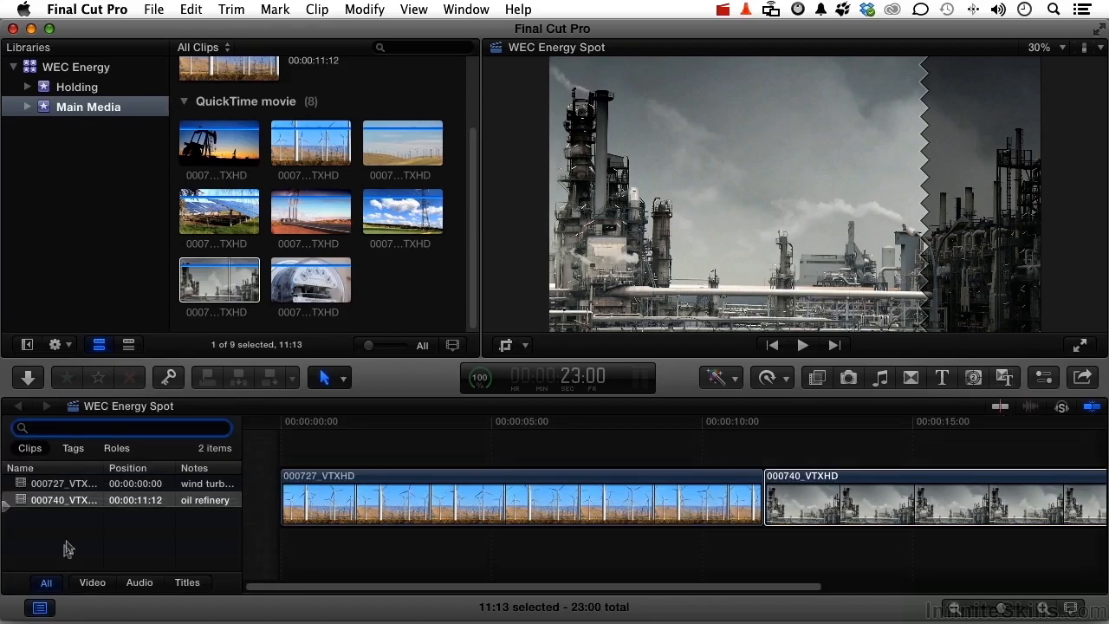
left_click(63, 486)
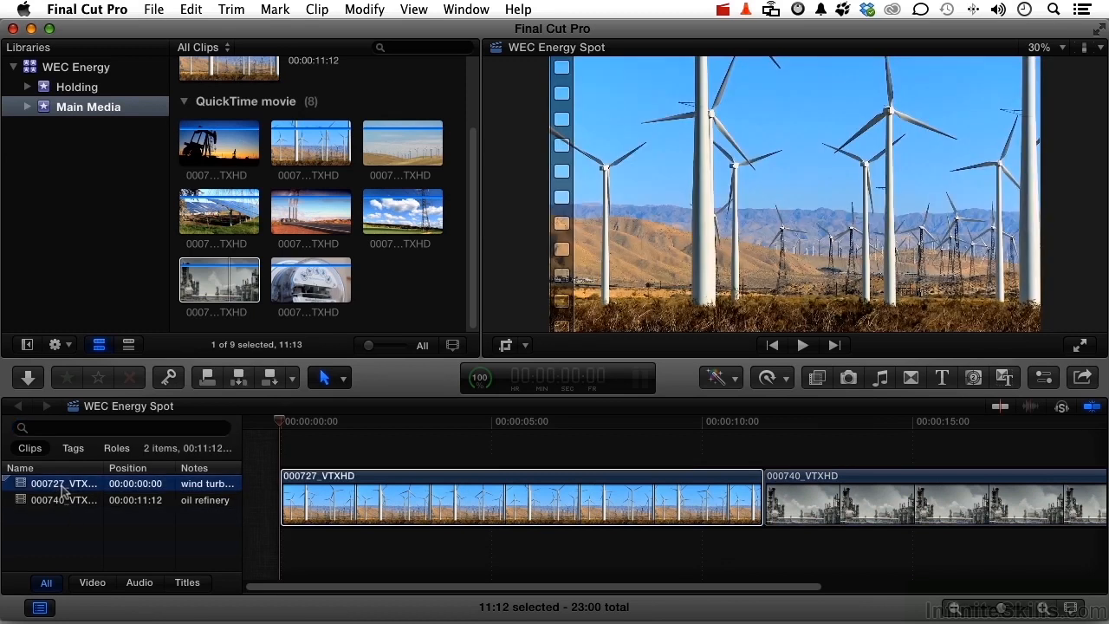
left_click(62, 502)
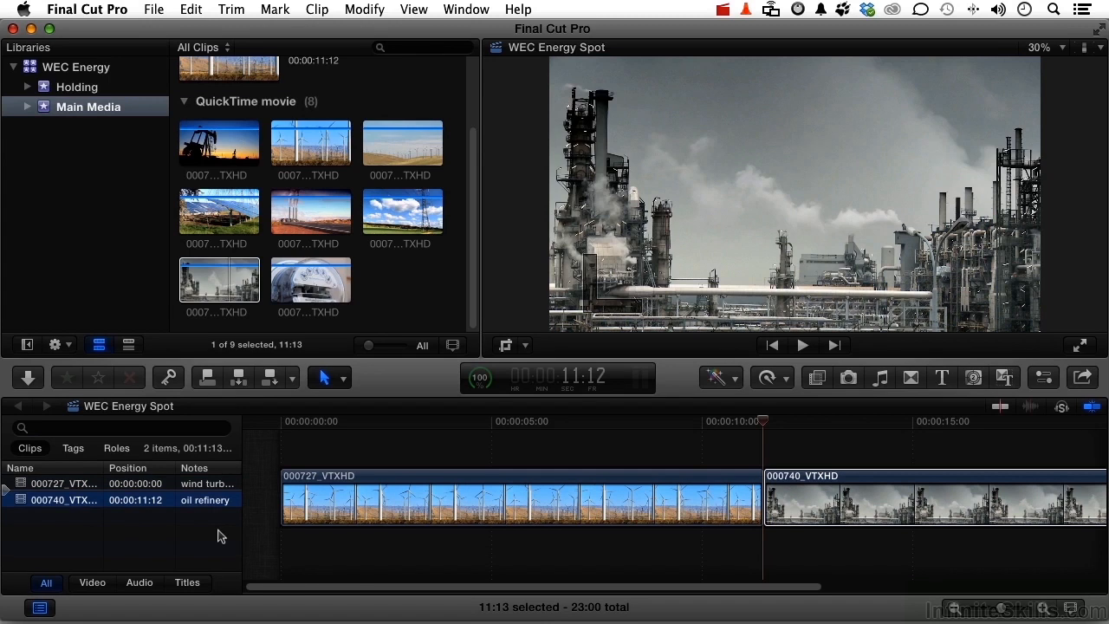
left_click(41, 609)
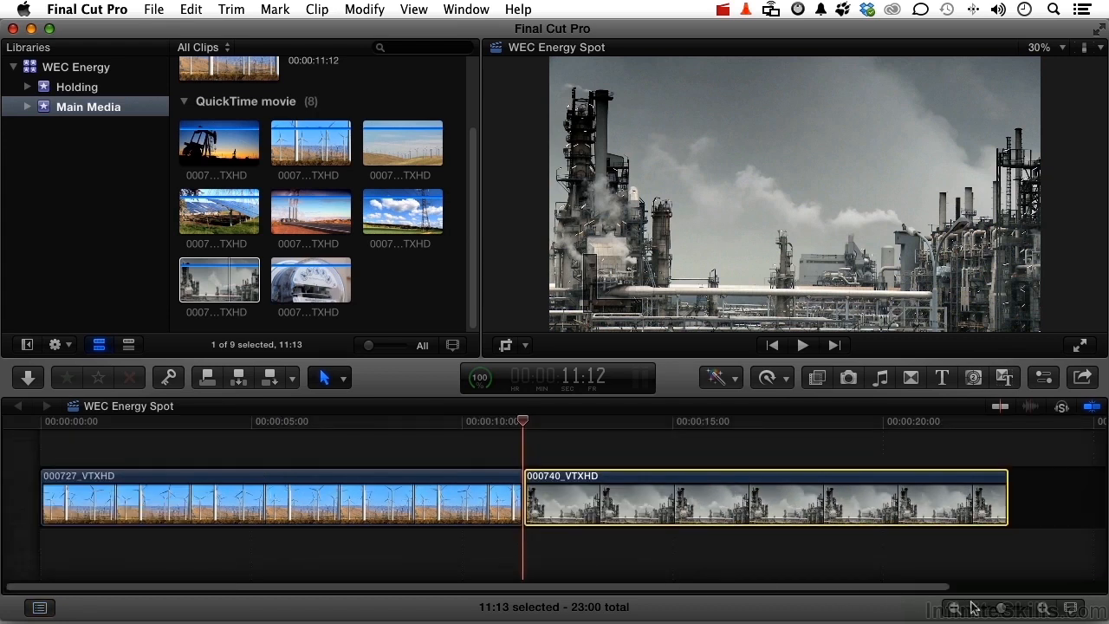
Step: Try the alternative Clip Appearance styles for the timeline clips and return to the filmstrip-only style
left_click_drag(1002, 611, 1001, 611)
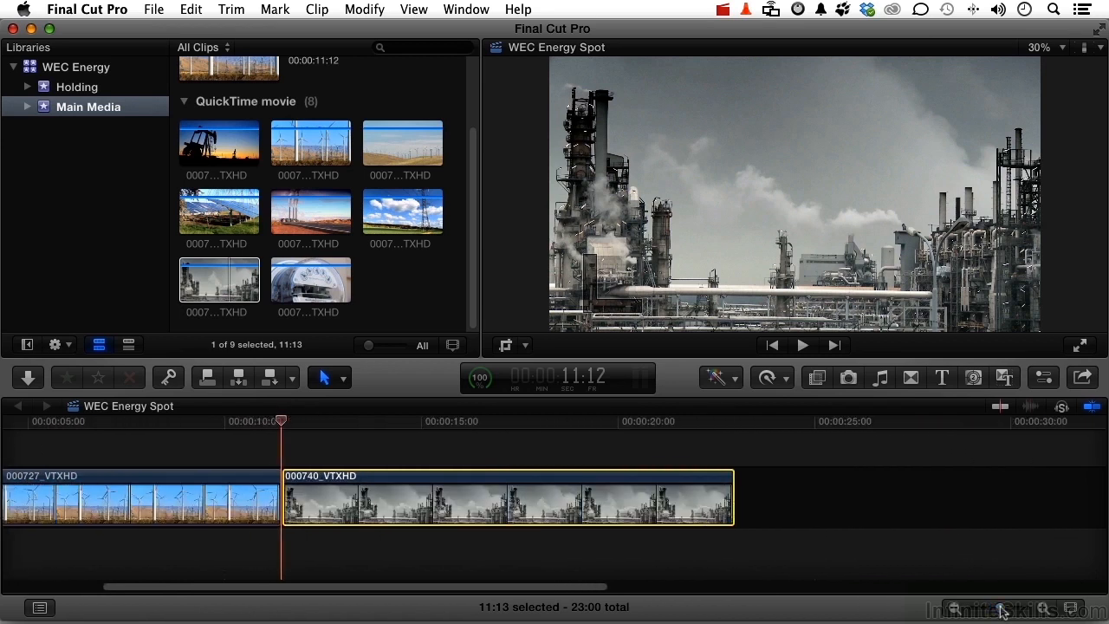
left_click(1072, 609)
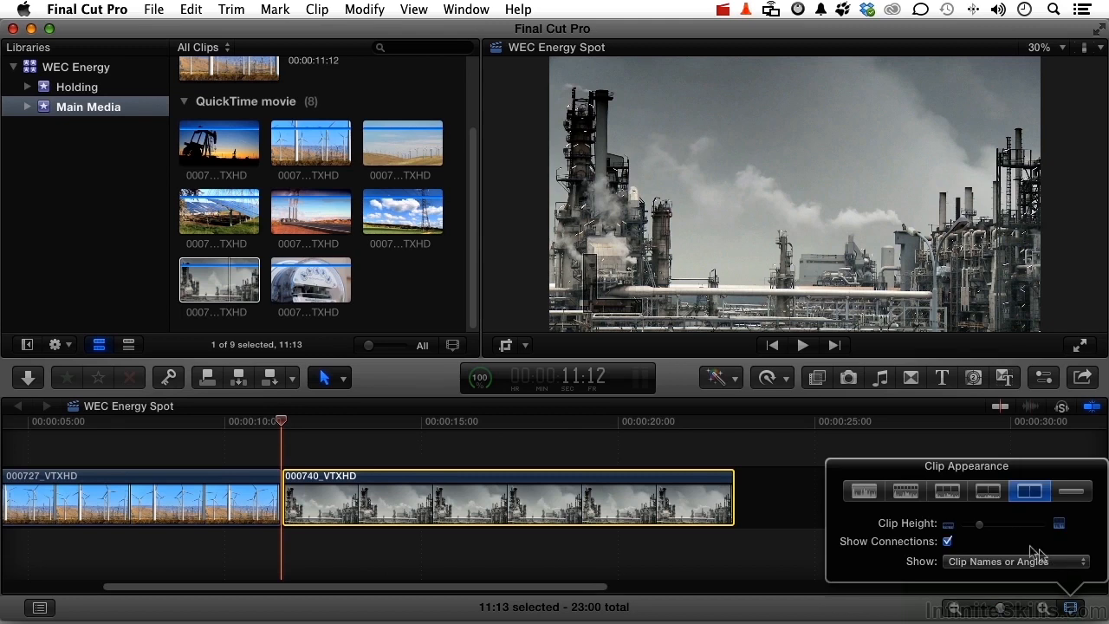
left_click(989, 494)
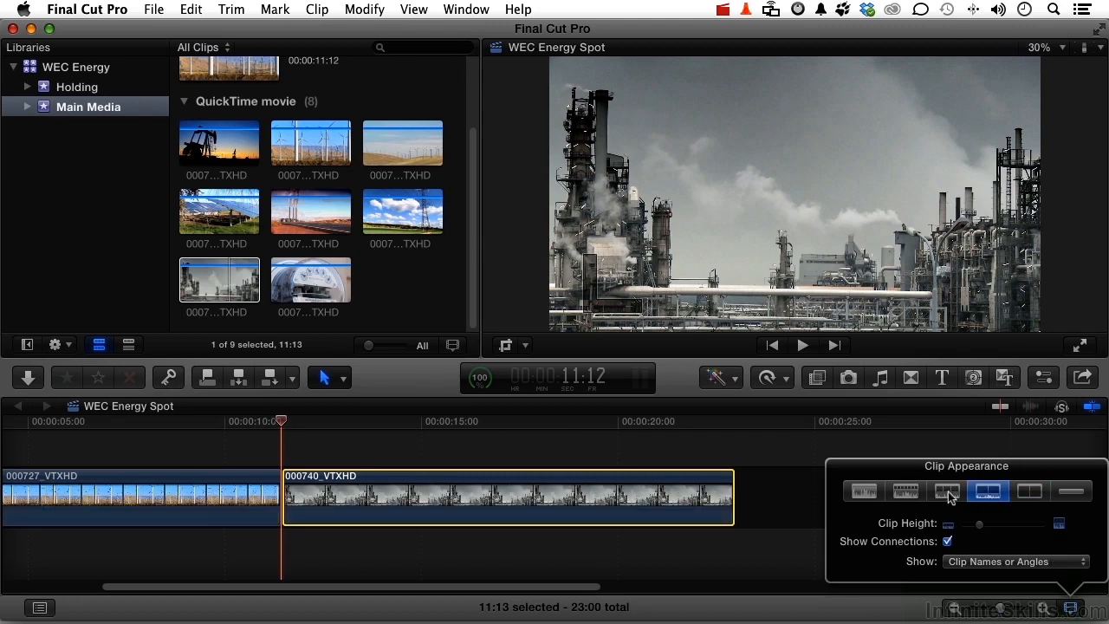
left_click(948, 491)
left_click(1030, 493)
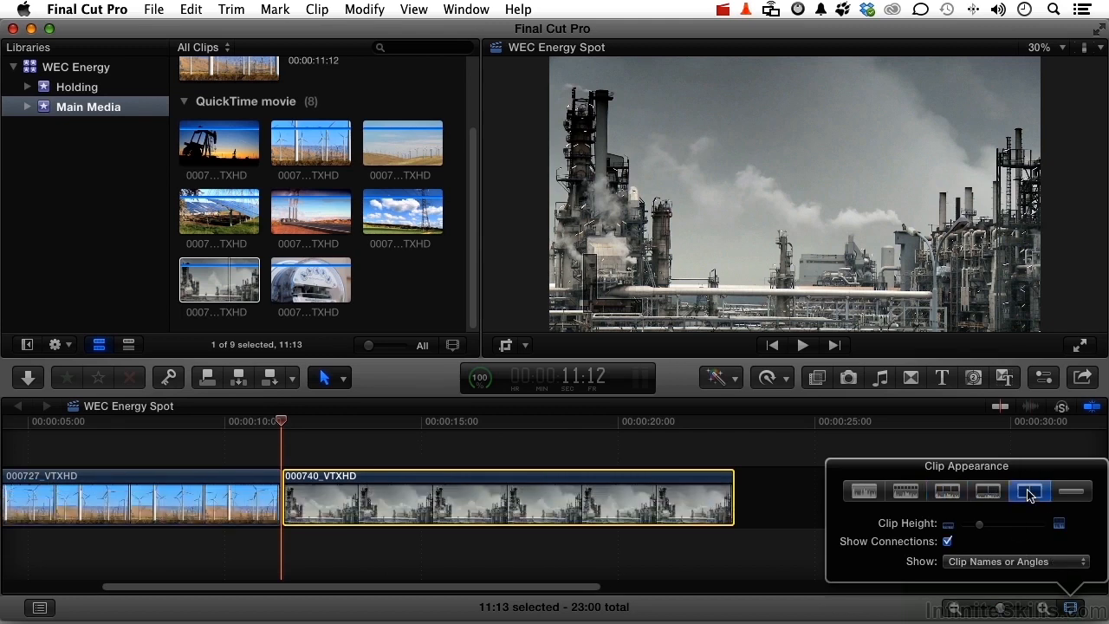
left_click(1071, 493)
left_click(1024, 494)
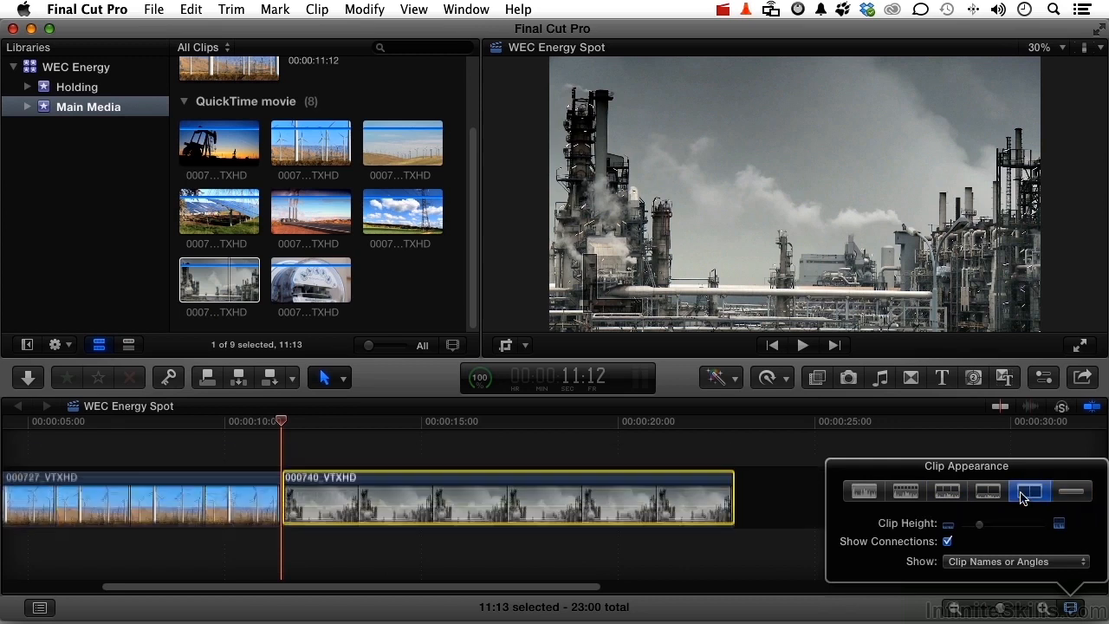
Step: Try the clip height control, view the clip label options while keeping Clip Names or Angles, and close the Clip Appearance settings
mouse_move(983, 525)
left_mouse_down()
mouse_move(993, 527)
mouse_move(977, 528)
left_mouse_up()
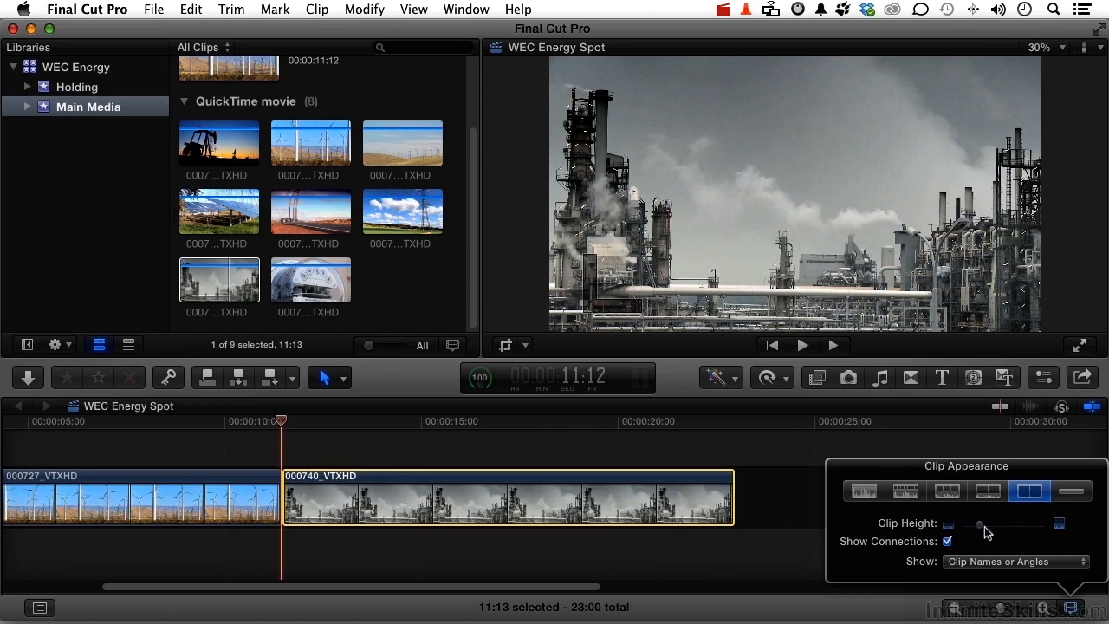
left_click(956, 565)
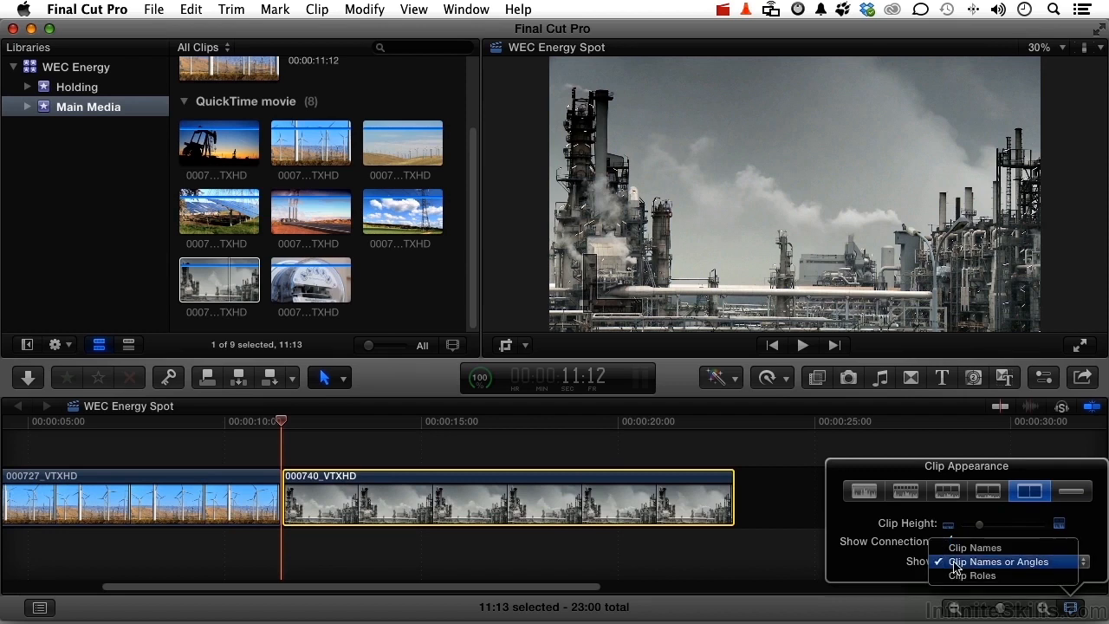
left_click(897, 568)
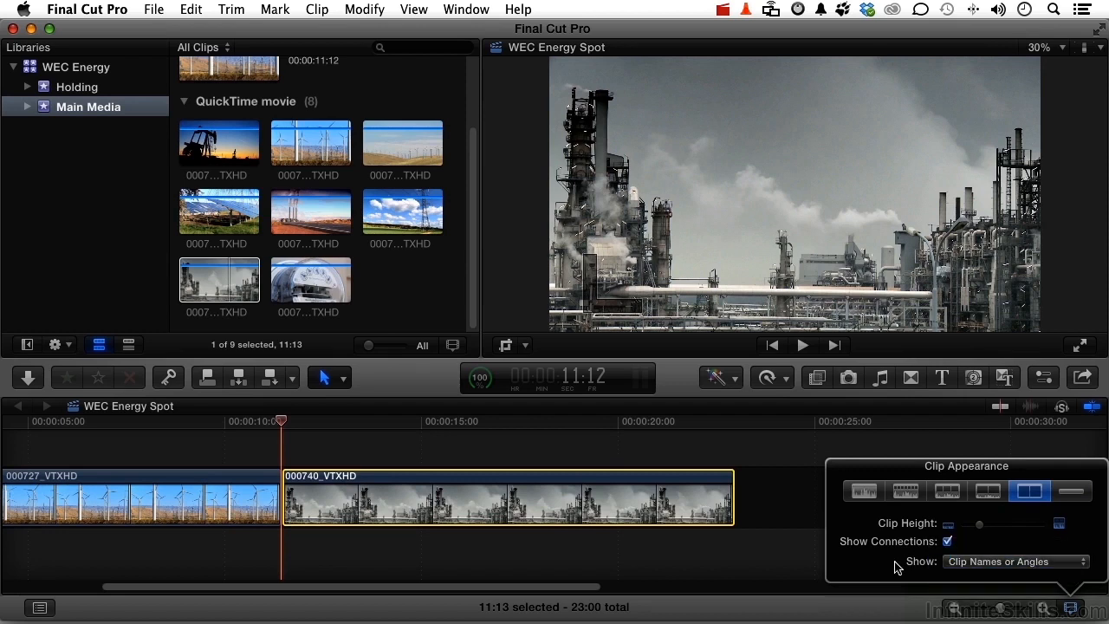
left_click(802, 552)
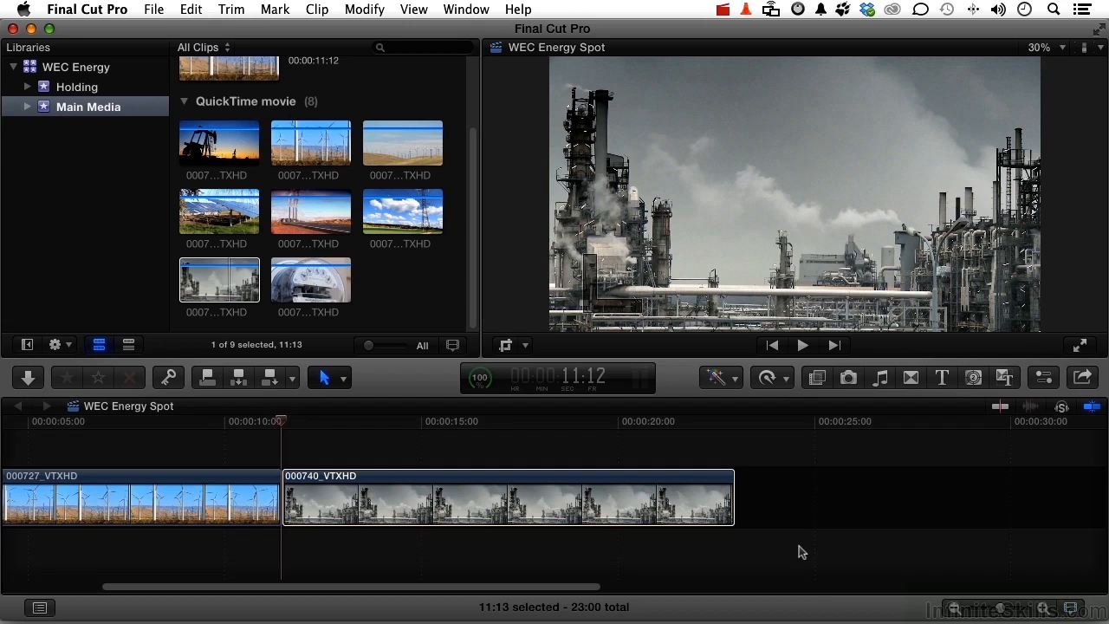
Step: Play the refinery clip full screen to the project's end, and try skimming over the timeline before turning skimming off again
left_click(1080, 347)
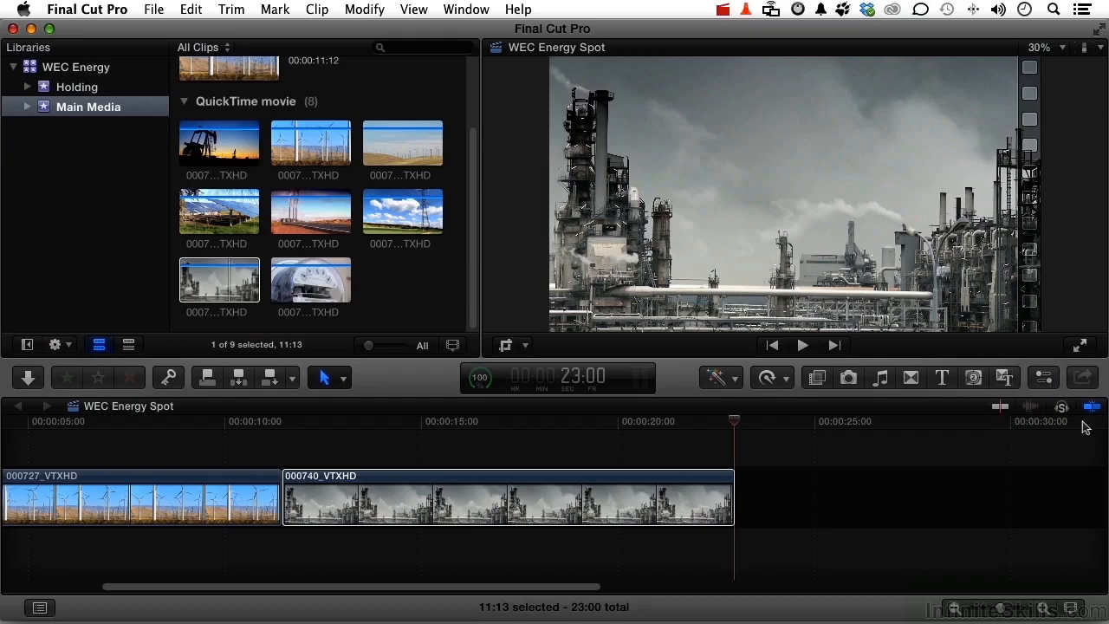
left_click(1002, 408)
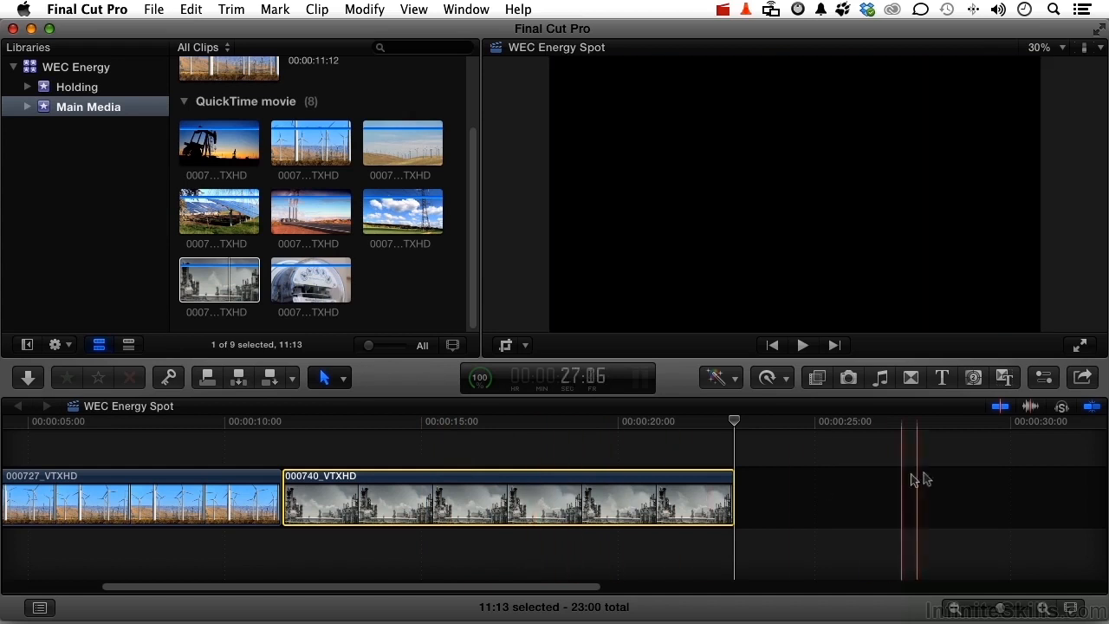
left_click(1001, 407)
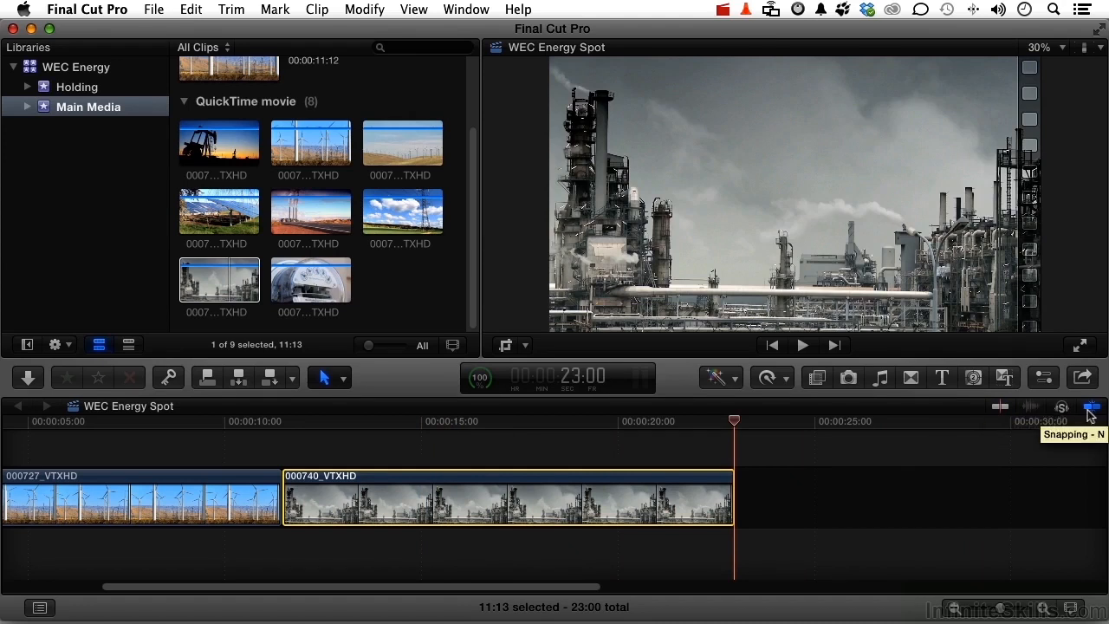
Step: Snap the playhead to the edit between the clips, move it to 12:02 with snapping off, and turn snapping back on
left_click_drag(735, 422, 286, 424)
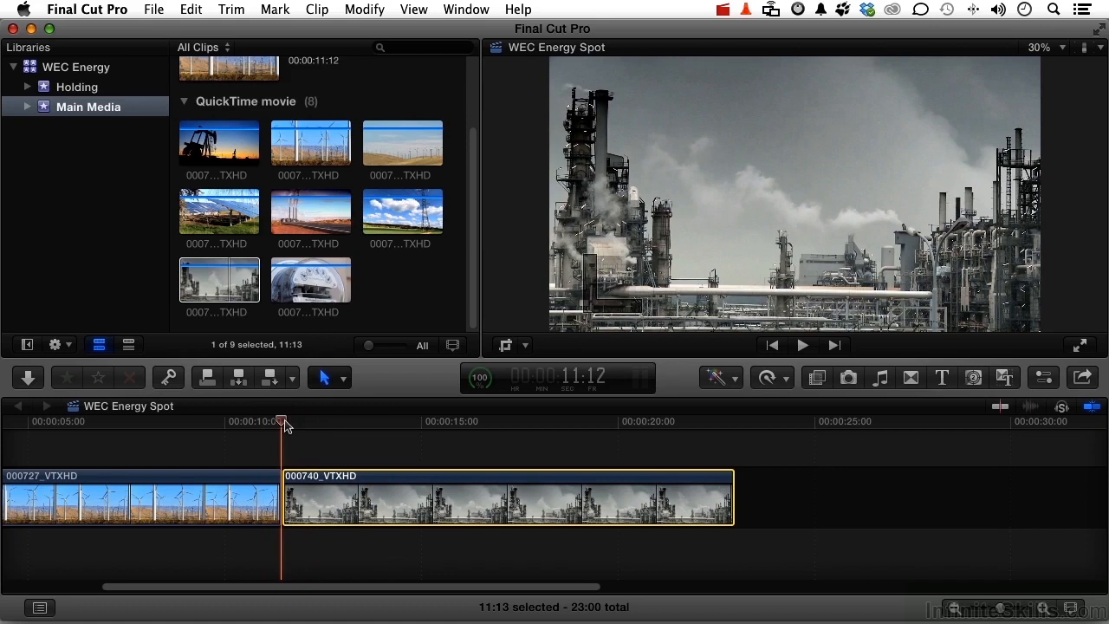
left_click(1092, 406)
left_click_drag(282, 423, 309, 425)
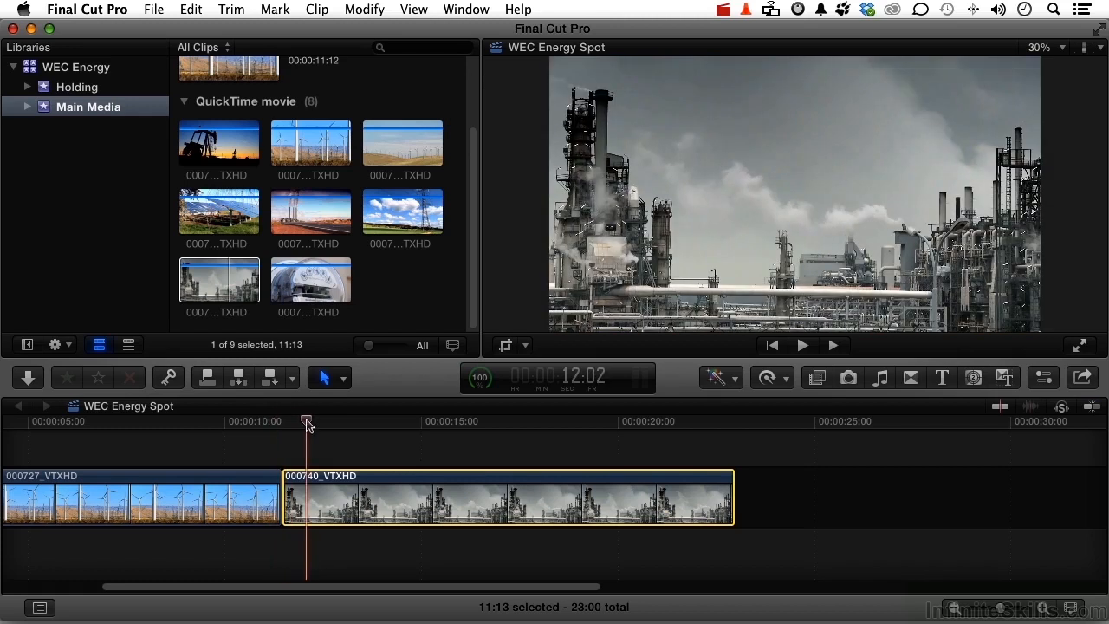
left_click(1090, 409)
Step: Select all clips in the WEC Energy Spot timeline and delete them
key("super+a")
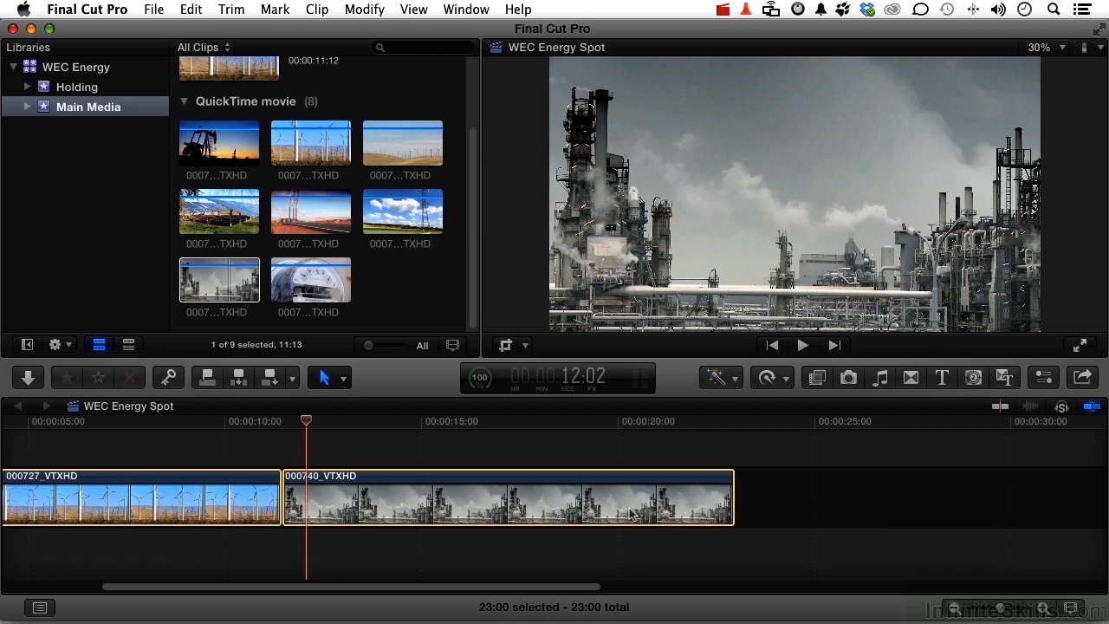
key("Delete")
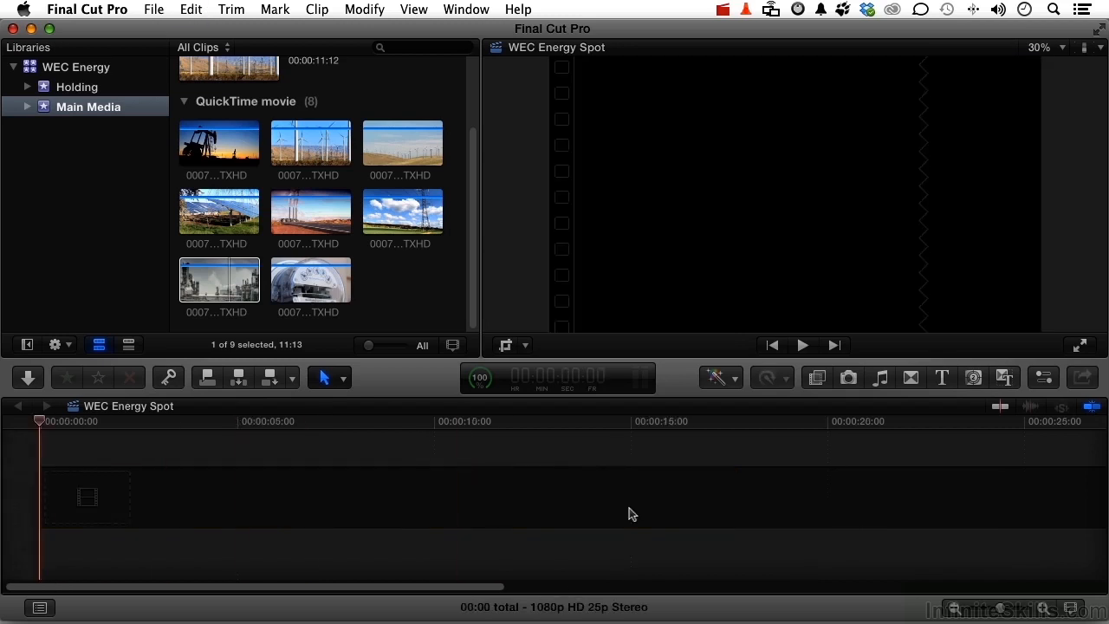